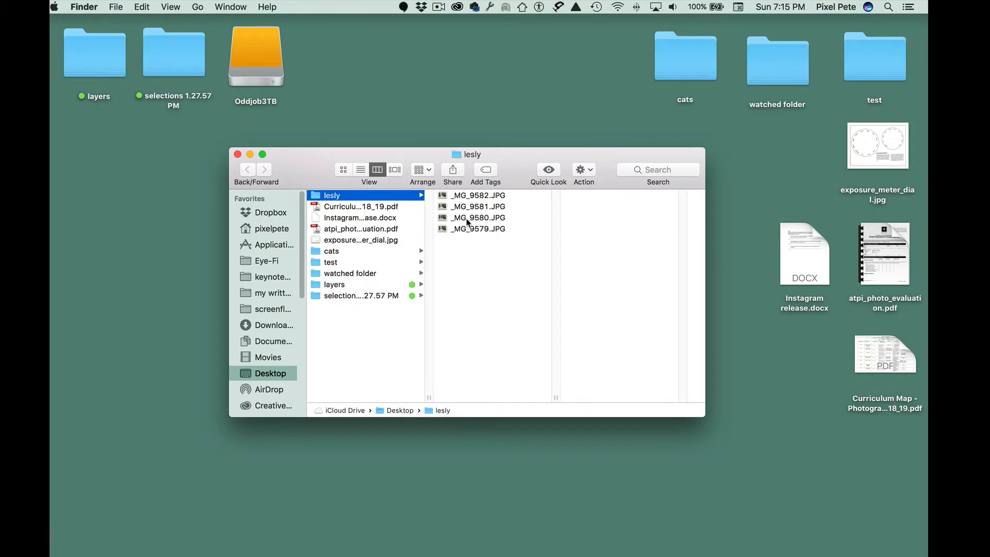
- Preview the four JPG photos in the open folder and enlarge the preview area of the window
{"action": "left_click", "coordinate": [465, 196]}
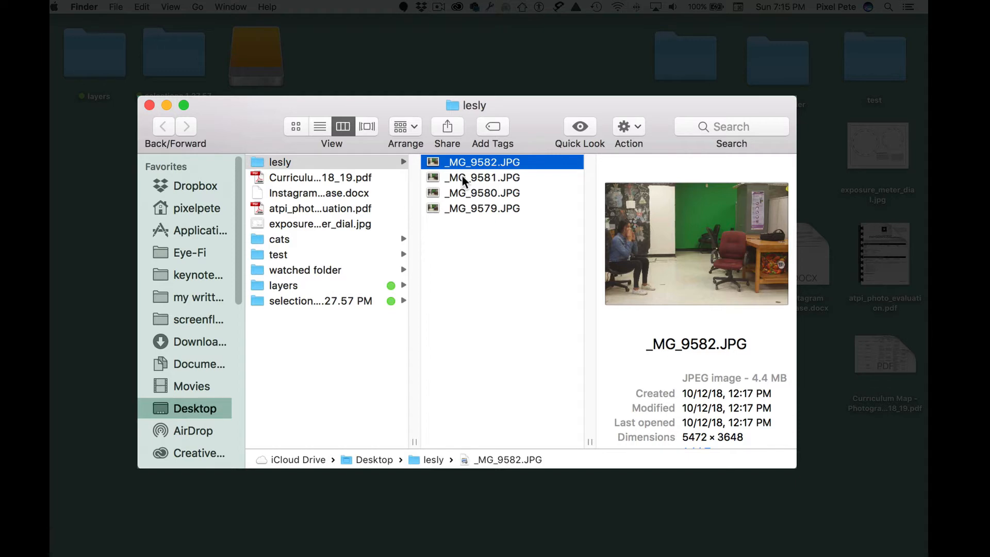
{"action": "left_click", "coordinate": [462, 177]}
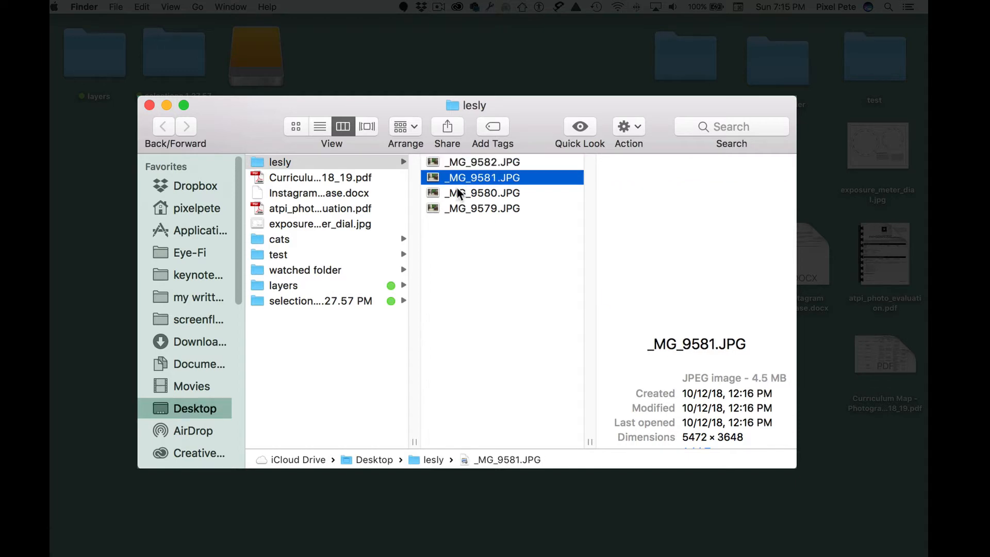
{"action": "left_click", "coordinate": [457, 194]}
{"action": "left_click", "coordinate": [457, 210]}
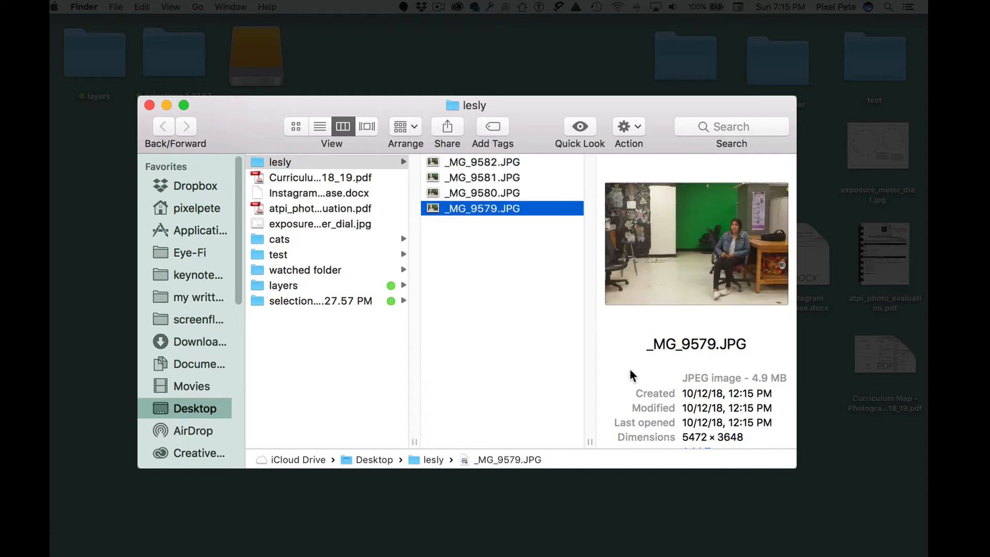
{"action": "left_click_drag", "start_coordinate": [588, 442], "coordinate": [243, 426]}
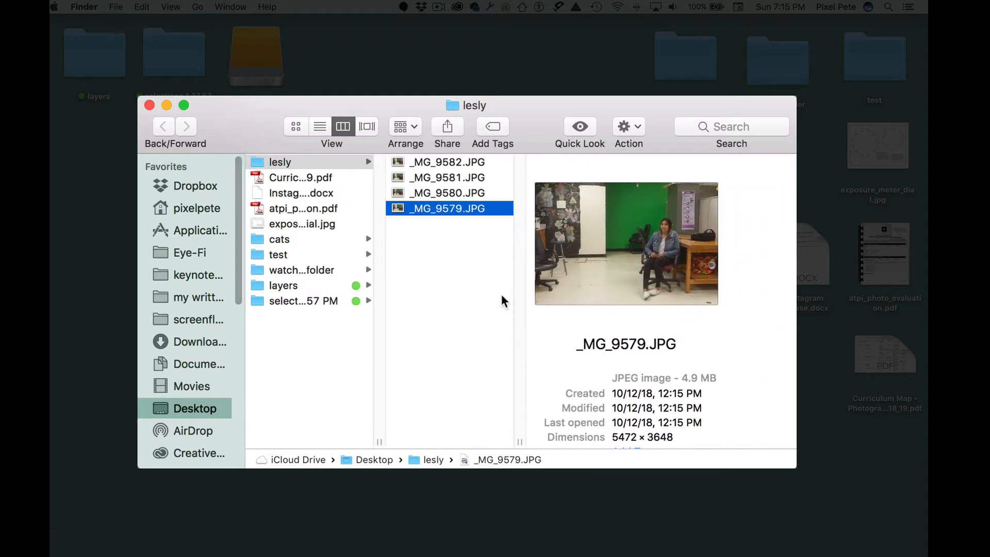
{"action": "left_click_drag", "start_coordinate": [790, 466], "coordinate": [918, 548]}
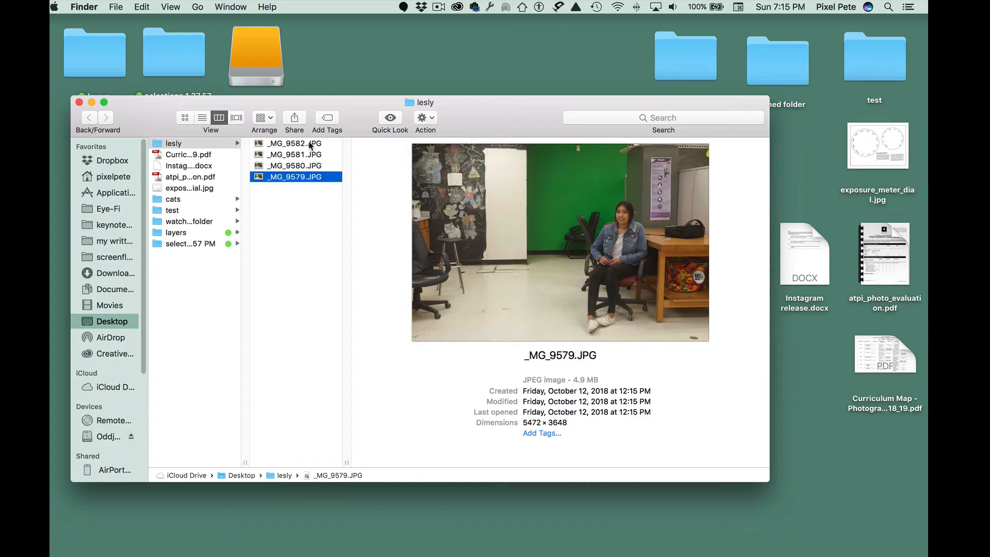
- Review photos _MG_9582.JPG through _MG_9579.JPG one by one in the larger preview and close the folder window
{"action": "left_click", "coordinate": [310, 144]}
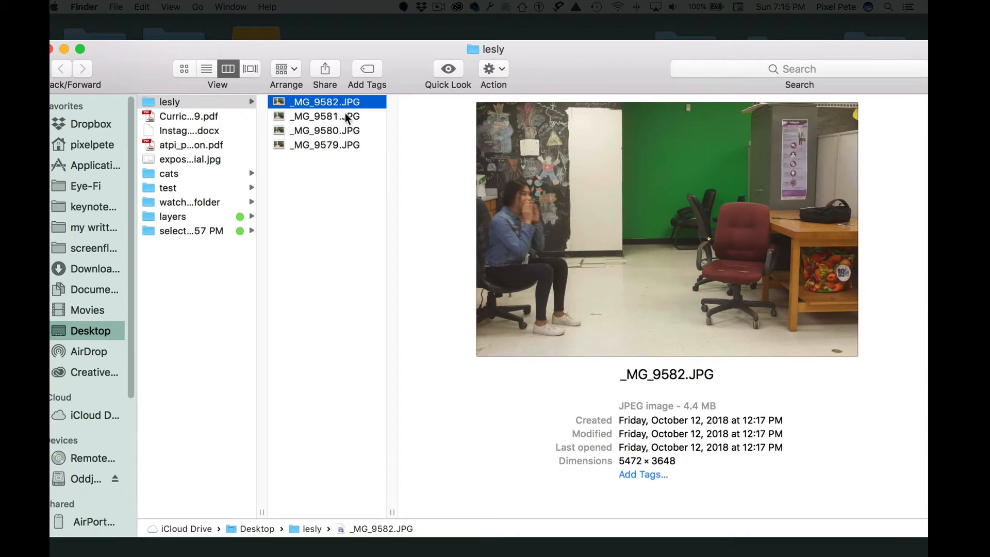
{"action": "left_click", "coordinate": [346, 116]}
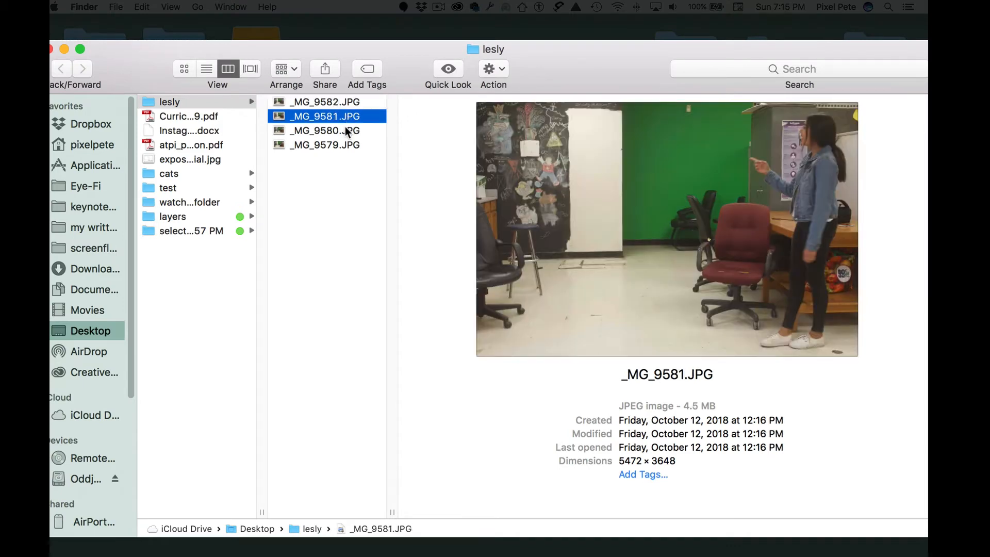
{"action": "left_click", "coordinate": [345, 130]}
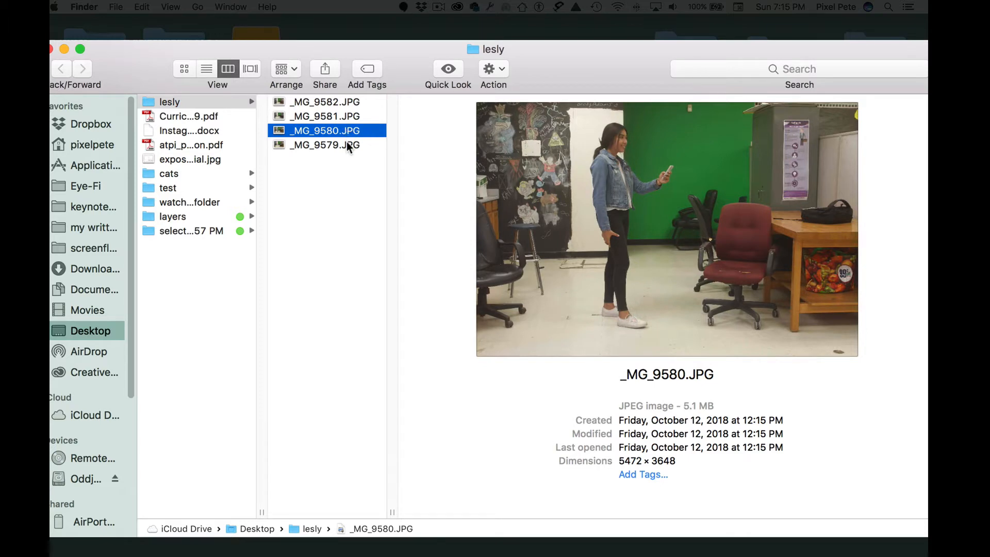
{"action": "left_click", "coordinate": [347, 141]}
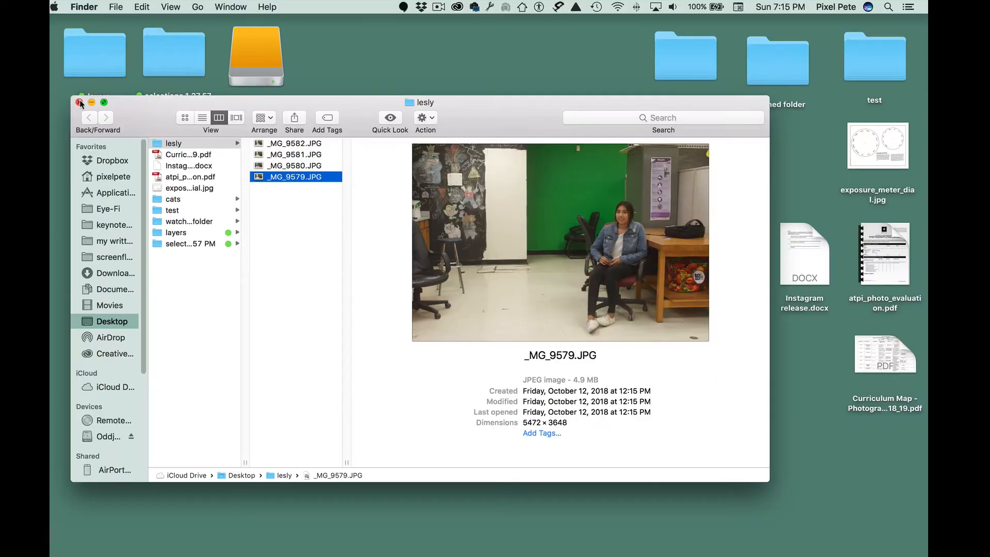
{"action": "left_click", "coordinate": [79, 102]}
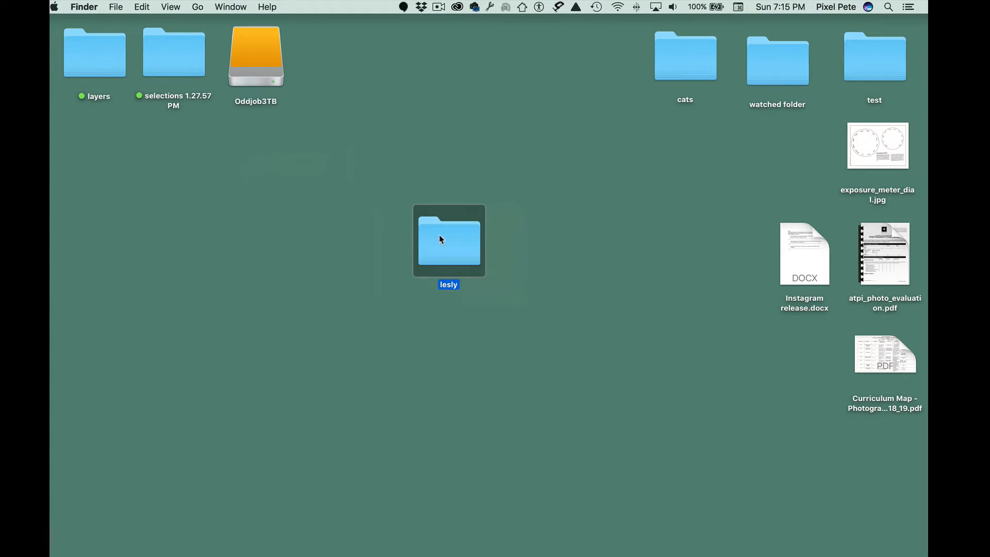
- Switch to Photoshop and start the Load Files into Stack script
{"action": "mouse_move", "coordinate": [62, 330]}
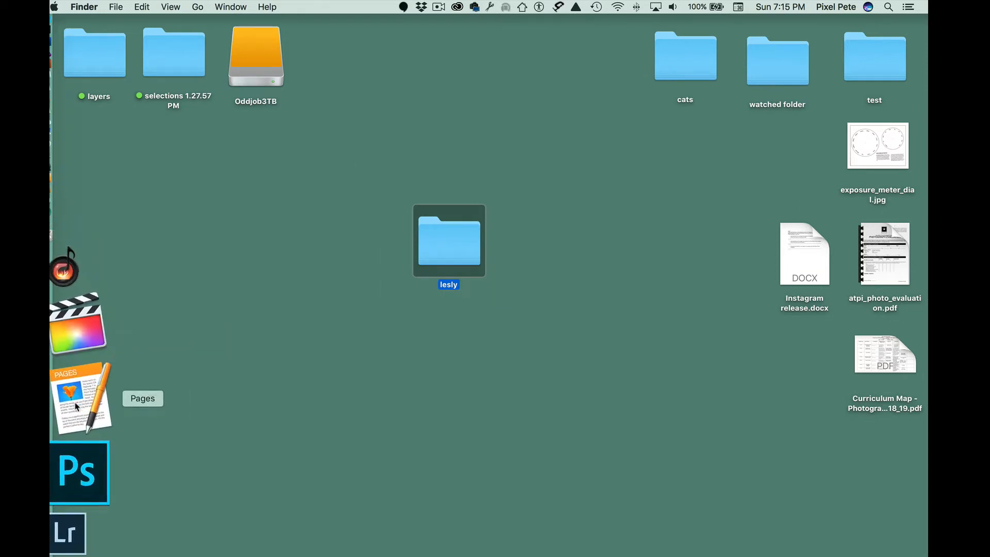
{"action": "left_click", "coordinate": [81, 414]}
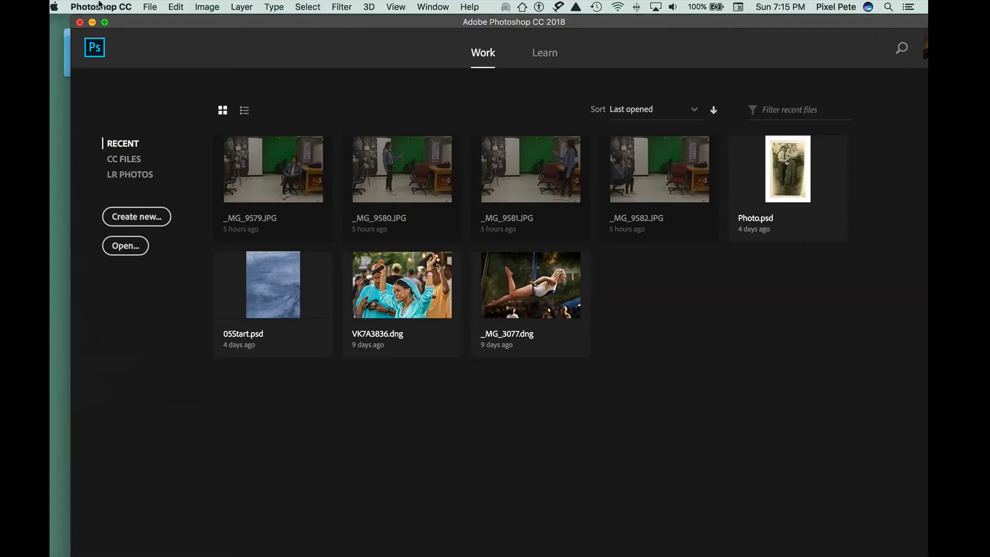
{"action": "left_click", "coordinate": [147, 6]}
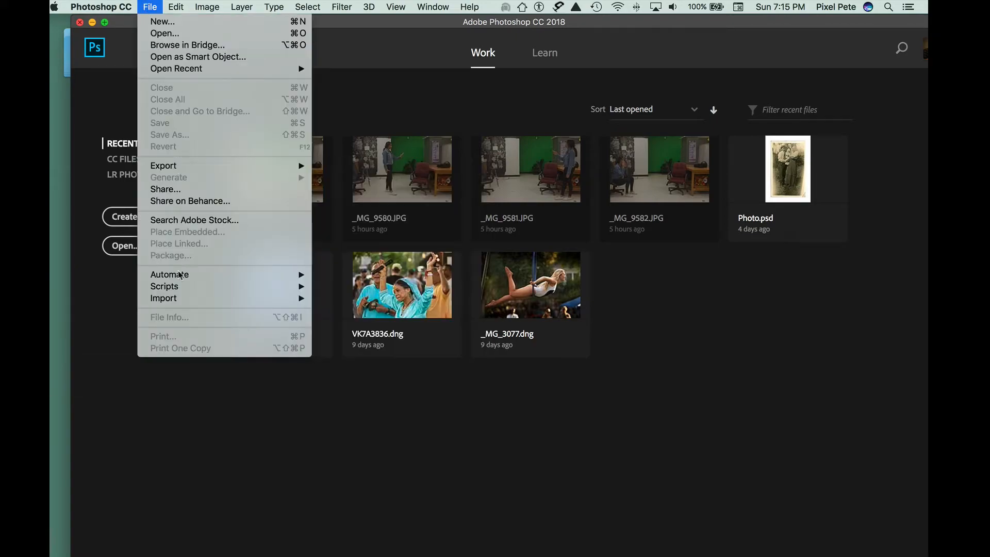
{"action": "mouse_move", "coordinate": [180, 285]}
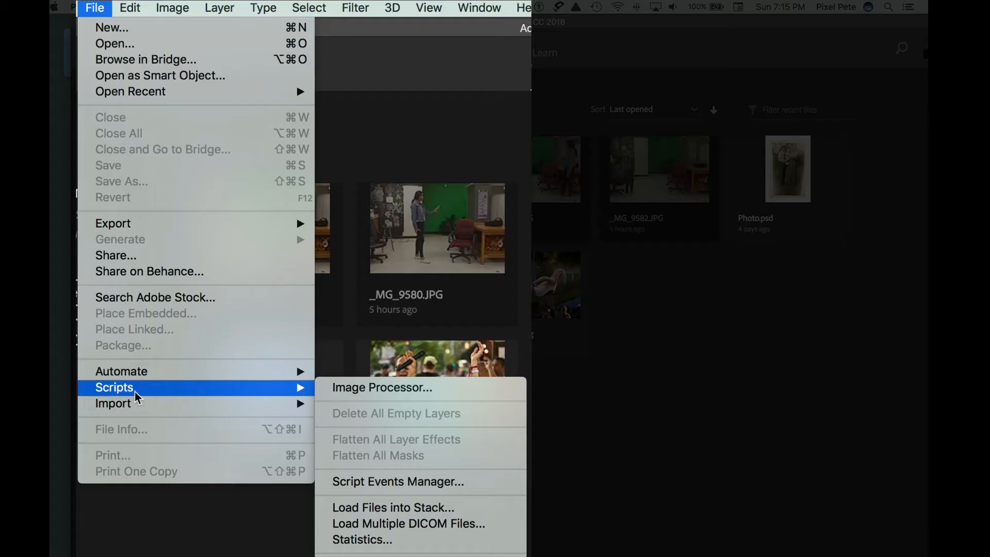
{"action": "left_click", "coordinate": [420, 508]}
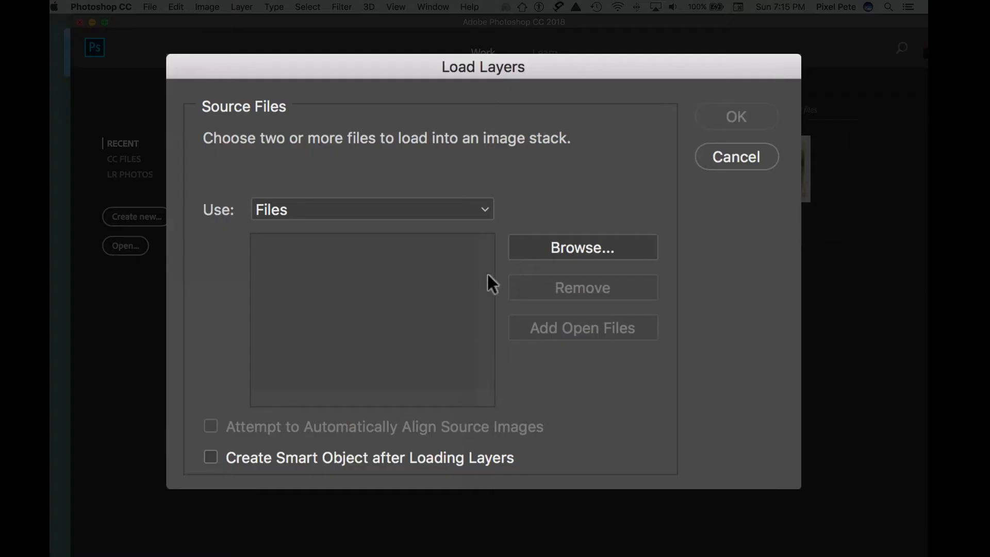
- Load _MG_9579.JPG through _MG_9582.JPG from the photo folder on the Desktop into one layered document, without automatic alignment or a smart object
{"action": "left_click", "coordinate": [537, 260]}
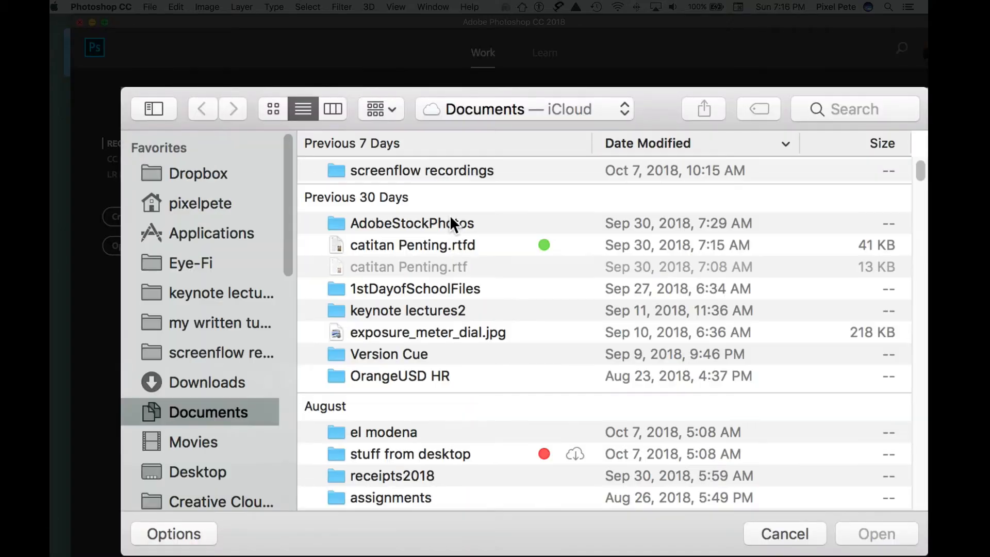
{"action": "left_click", "coordinate": [218, 467]}
{"action": "left_click", "coordinate": [354, 170]}
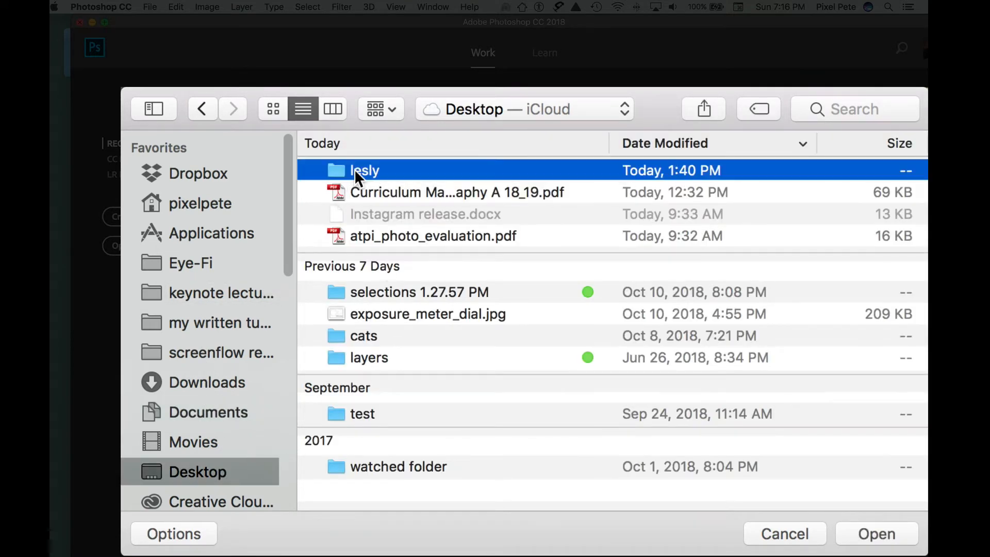
{"action": "double_click", "coordinate": [354, 171]}
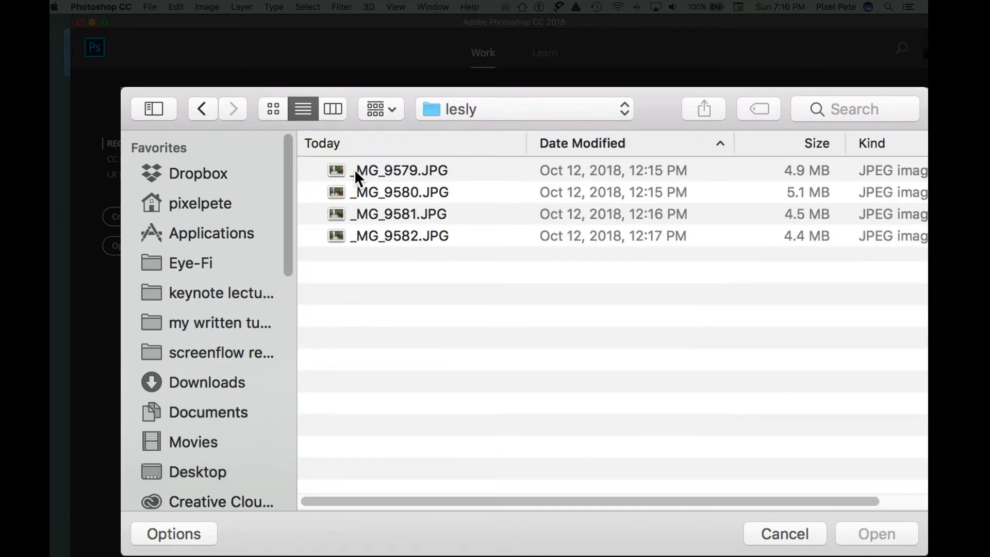
{"action": "left_click", "coordinate": [396, 164]}
{"action": "left_click", "coordinate": [398, 236], "text": "shift"}
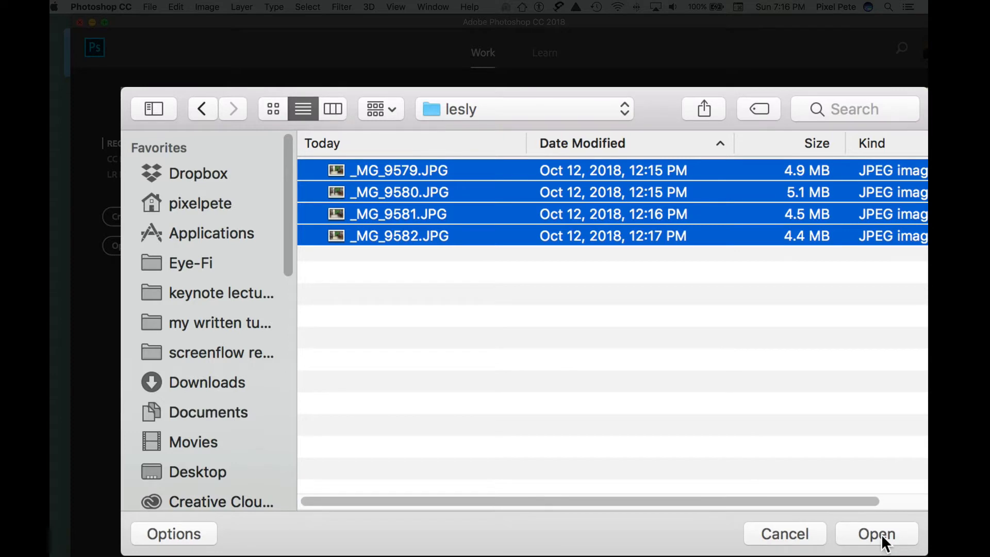
{"action": "key", "text": "shift"}
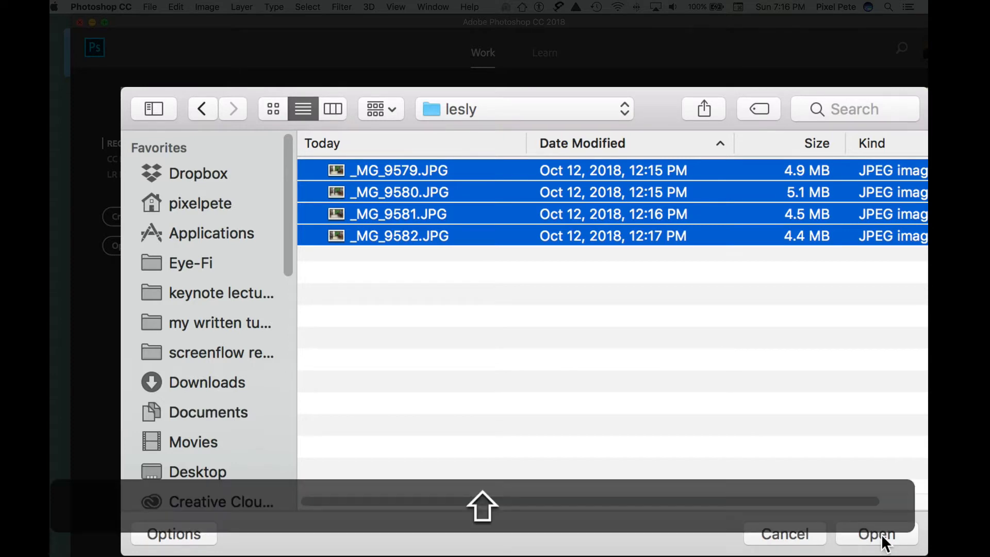
{"action": "left_click", "coordinate": [882, 536]}
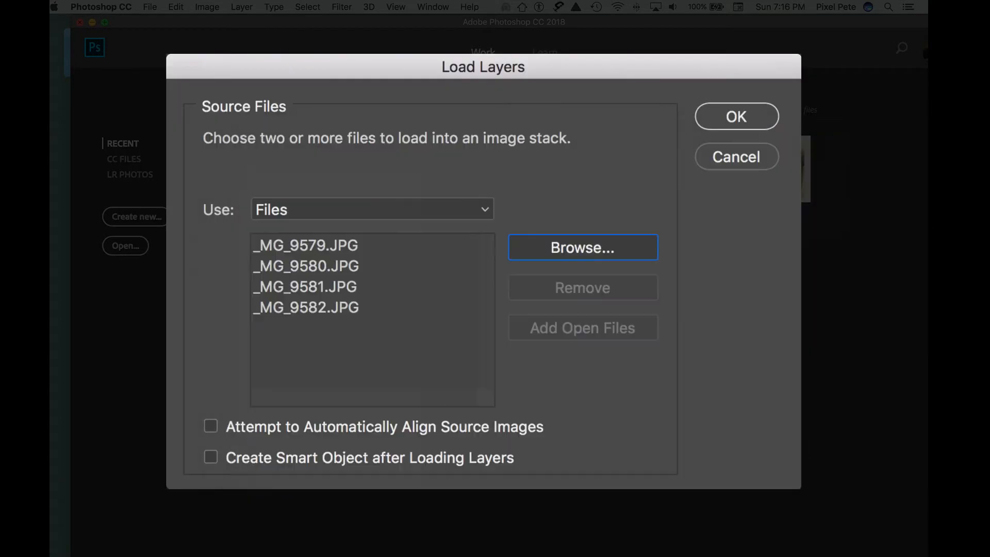
{"action": "left_click", "coordinate": [756, 114]}
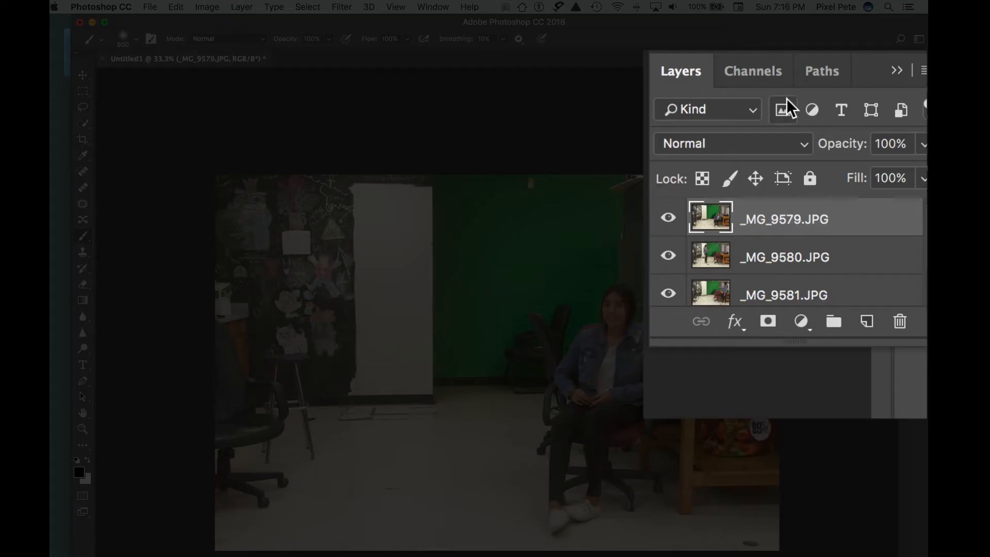
- Float the Layers panel beside the photo and lengthen it to show all four layers
{"action": "left_click_drag", "start_coordinate": [837, 57], "coordinate": [797, 70]}
{"action": "left_click_drag", "start_coordinate": [865, 56], "coordinate": [796, 63]}
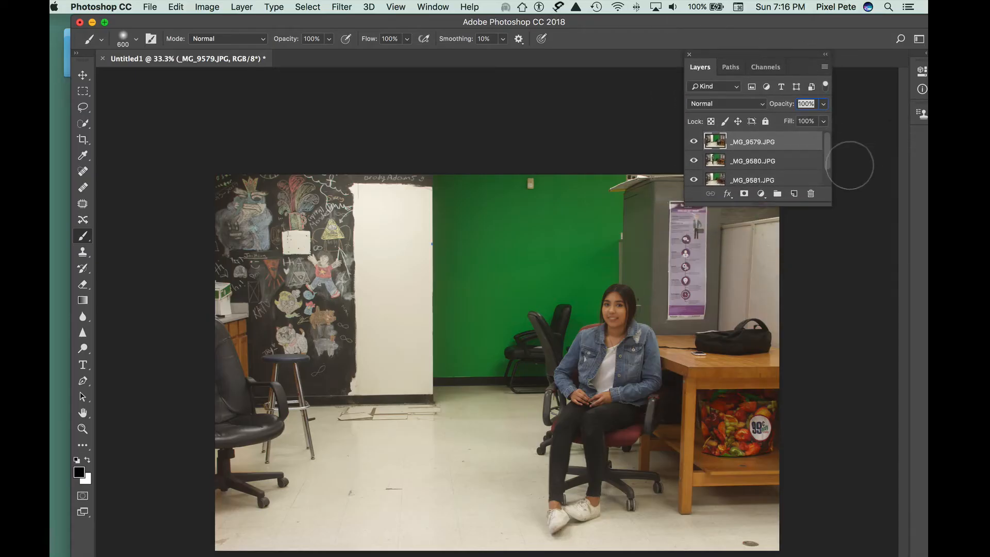
{"action": "left_click_drag", "start_coordinate": [830, 200], "coordinate": [842, 356]}
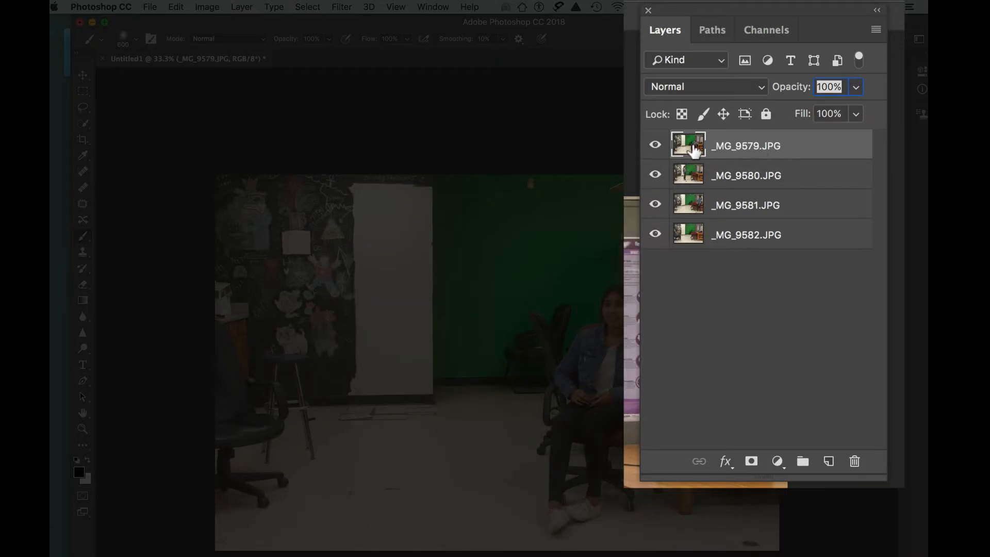
- Add a white layer mask to each of the four photo layers, from _MG_9579.JPG down to _MG_9582.JPG
{"action": "left_click", "coordinate": [750, 463]}
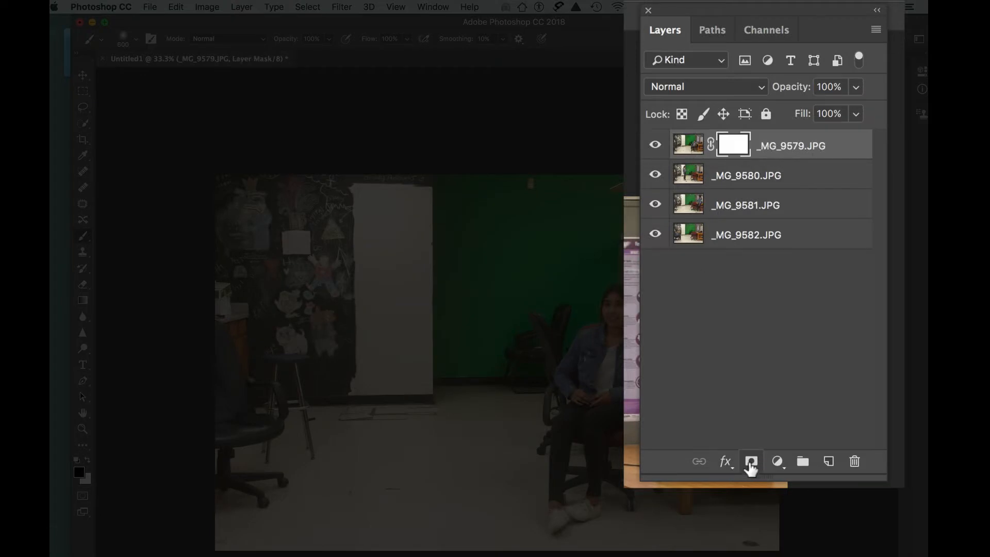
{"action": "left_click", "coordinate": [688, 178]}
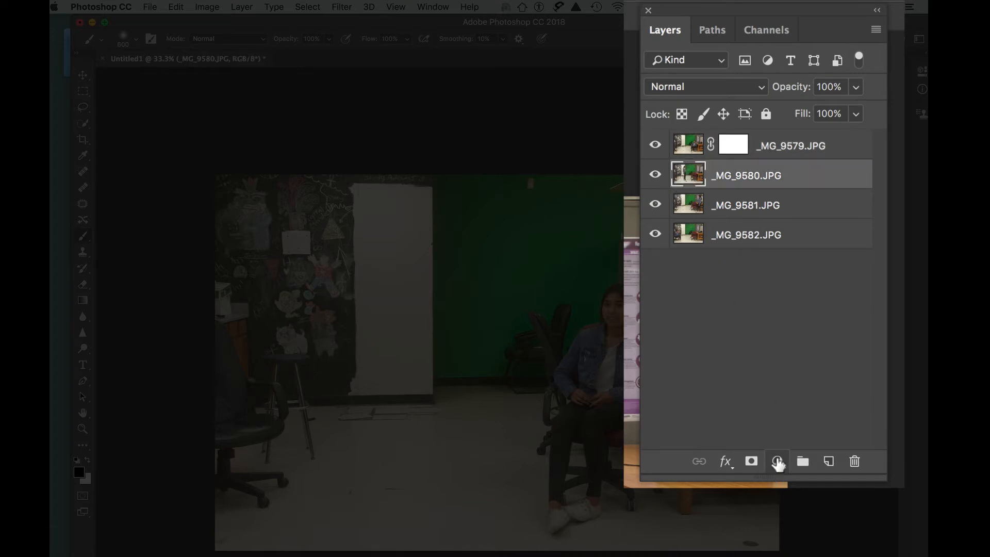
{"action": "left_click", "coordinate": [751, 461]}
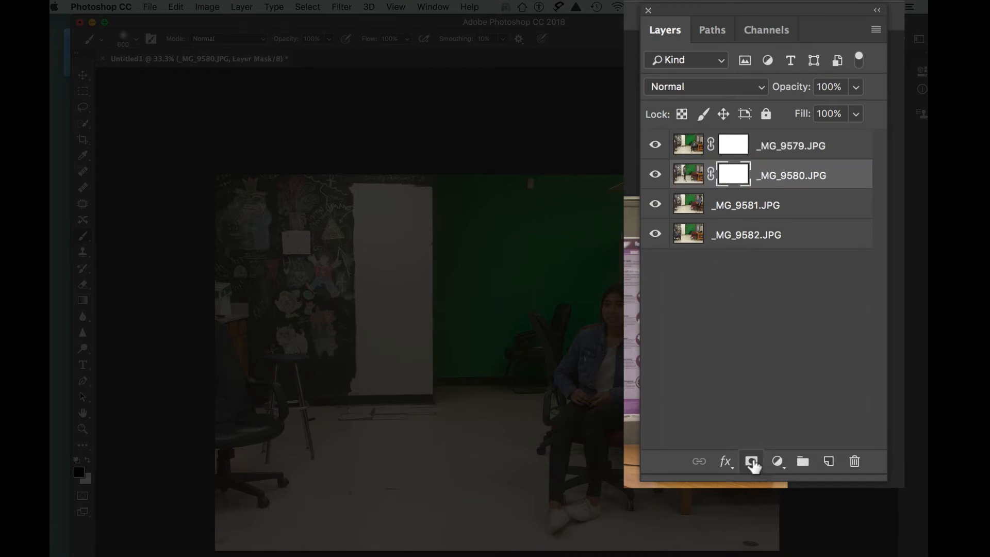
{"action": "left_click", "coordinate": [686, 209]}
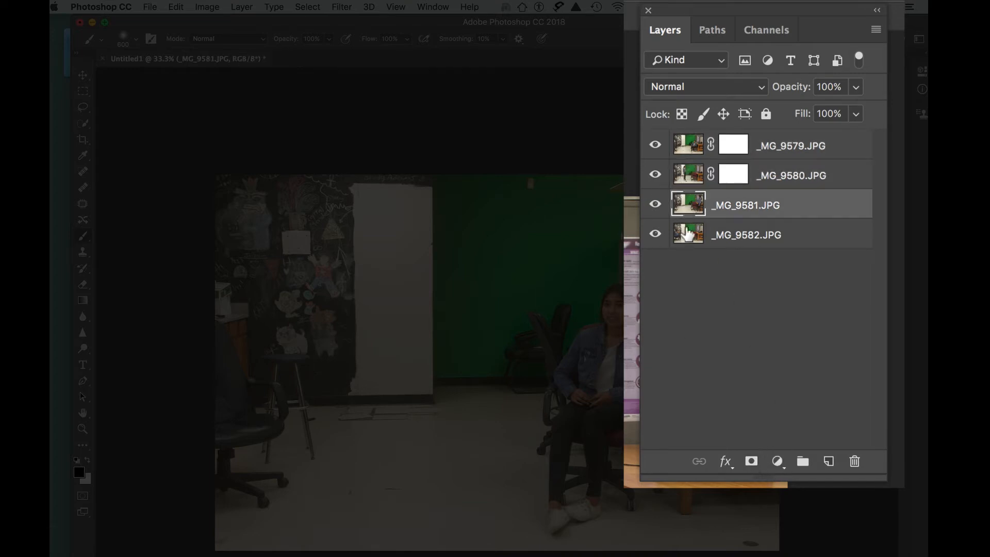
{"action": "left_click", "coordinate": [752, 462]}
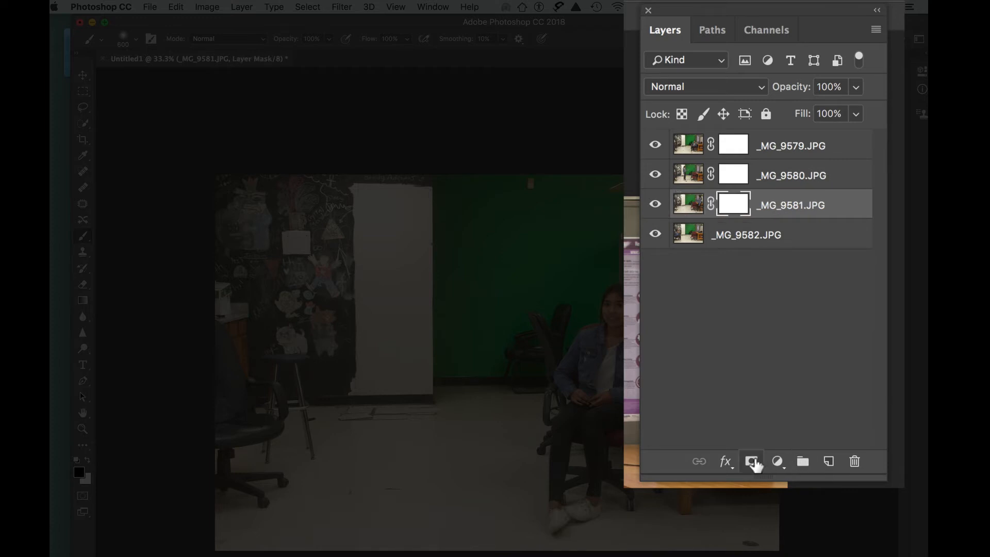
{"action": "left_click", "coordinate": [686, 237]}
{"action": "left_click", "coordinate": [752, 462]}
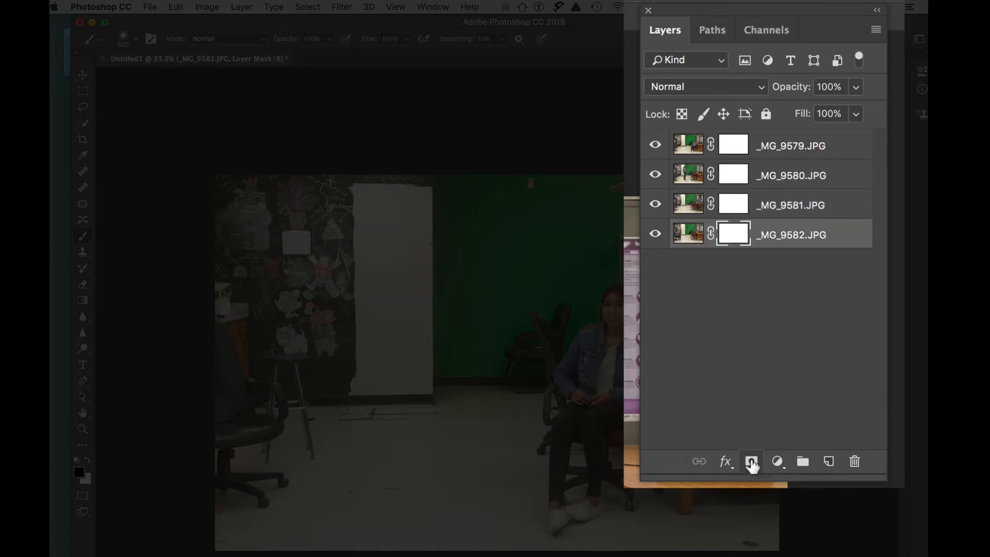
- Paint black over the seated woman on the _MG_9579.JPG layer mask with the 600 px brush, and invert the mask
{"action": "left_click", "coordinate": [788, 147]}
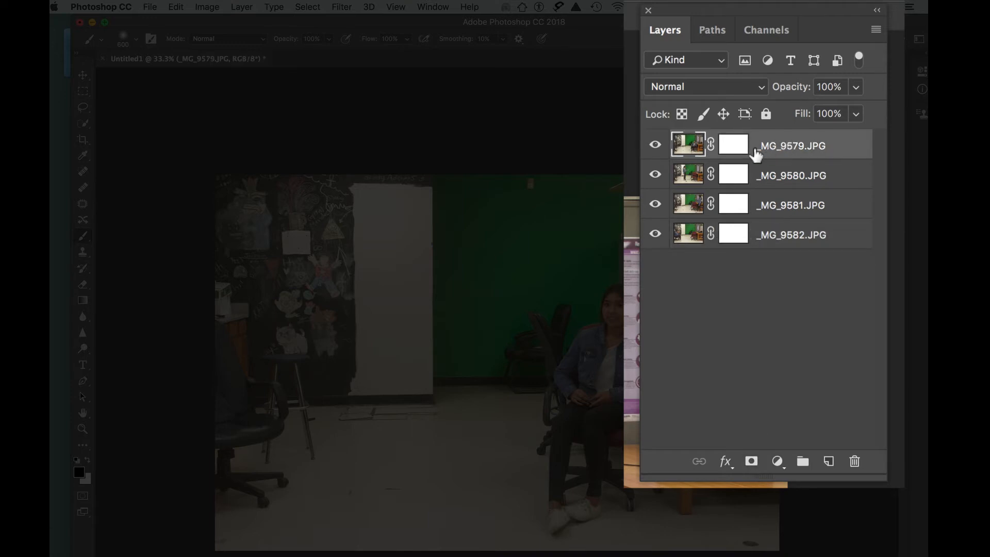
{"action": "left_click", "coordinate": [740, 147]}
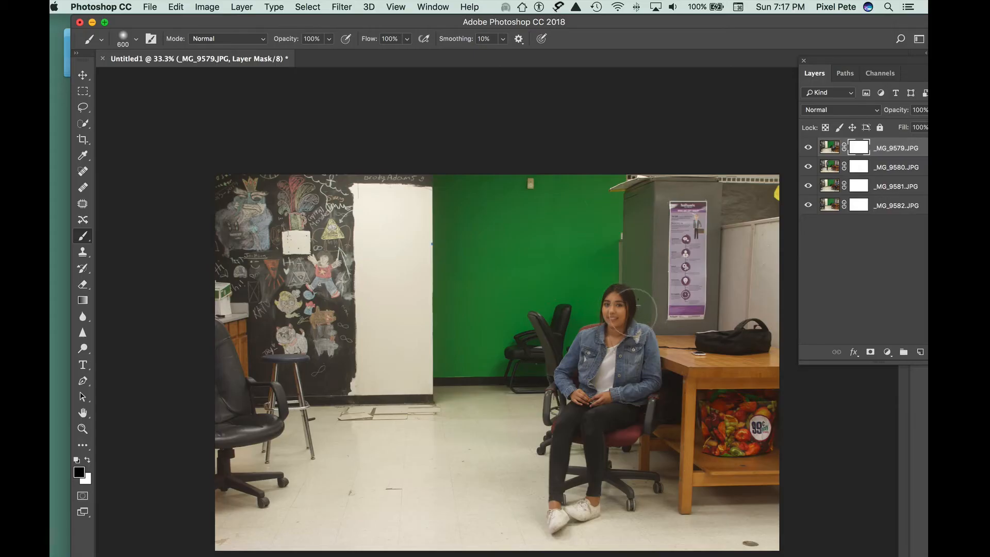
{"action": "mouse_move", "coordinate": [619, 302]}
{"action": "left_mouse_down"}
{"action": "mouse_move", "coordinate": [634, 330]}
{"action": "mouse_move", "coordinate": [593, 361]}
{"action": "mouse_move", "coordinate": [583, 387]}
{"action": "mouse_move", "coordinate": [624, 418]}
{"action": "mouse_move", "coordinate": [593, 438]}
{"action": "mouse_move", "coordinate": [568, 485]}
{"action": "mouse_move", "coordinate": [566, 523]}
{"action": "mouse_move", "coordinate": [593, 495]}
{"action": "left_mouse_up"}
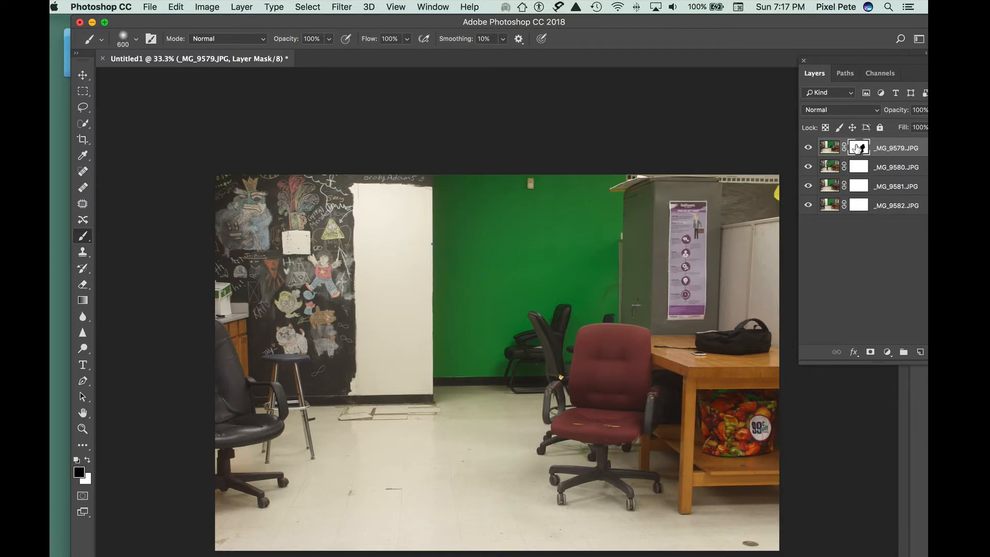
{"action": "key", "text": "super+i"}
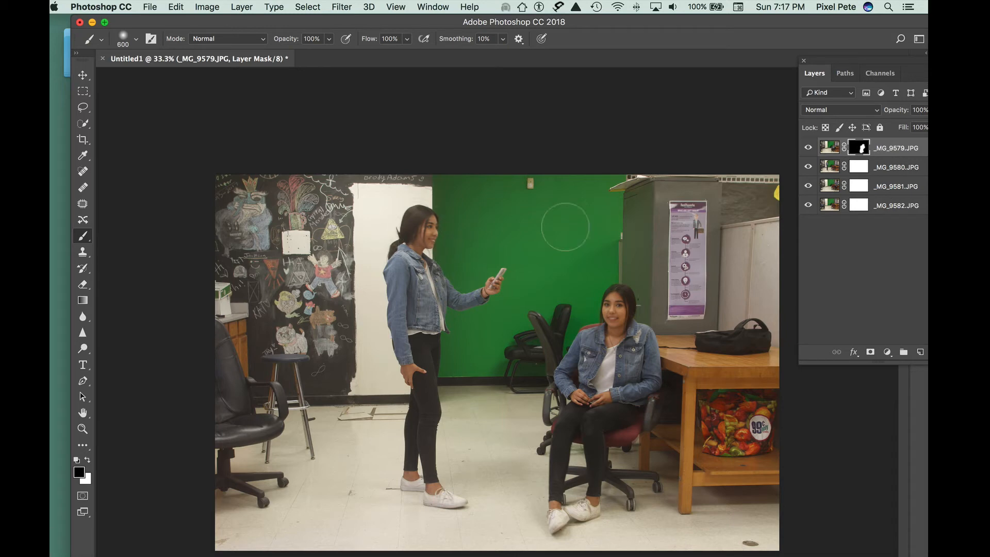
- Paint black over the standing woman holding the phone on the _MG_9580.JPG layer mask, and invert the mask
{"action": "left_click", "coordinate": [858, 169]}
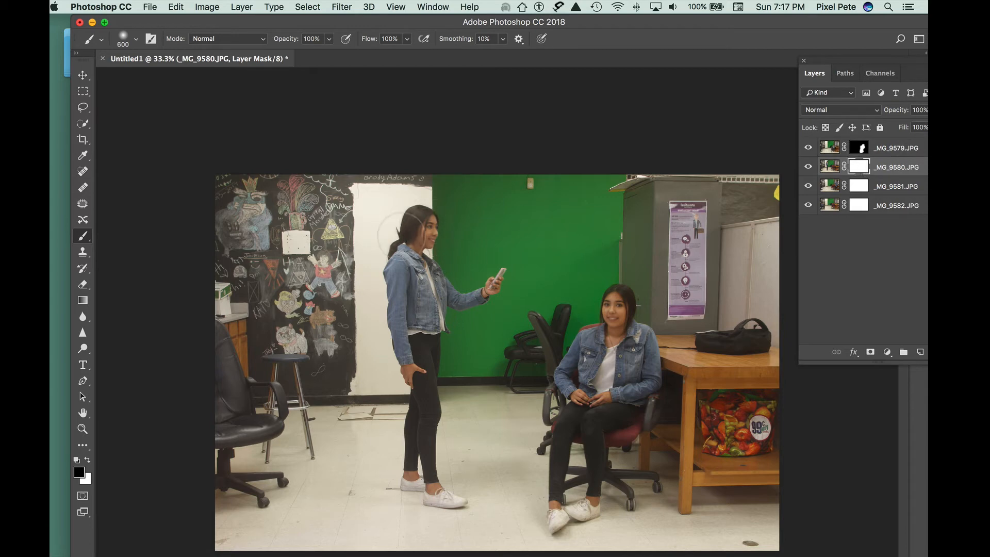
{"action": "mouse_move", "coordinate": [413, 230]}
{"action": "left_mouse_down"}
{"action": "mouse_move", "coordinate": [400, 274]}
{"action": "mouse_move", "coordinate": [410, 296]}
{"action": "mouse_move", "coordinate": [464, 283]}
{"action": "mouse_move", "coordinate": [469, 298]}
{"action": "mouse_move", "coordinate": [411, 291]}
{"action": "mouse_move", "coordinate": [418, 392]}
{"action": "mouse_move", "coordinate": [441, 385]}
{"action": "mouse_move", "coordinate": [423, 475]}
{"action": "mouse_move", "coordinate": [459, 508]}
{"action": "mouse_move", "coordinate": [400, 418]}
{"action": "left_mouse_up"}
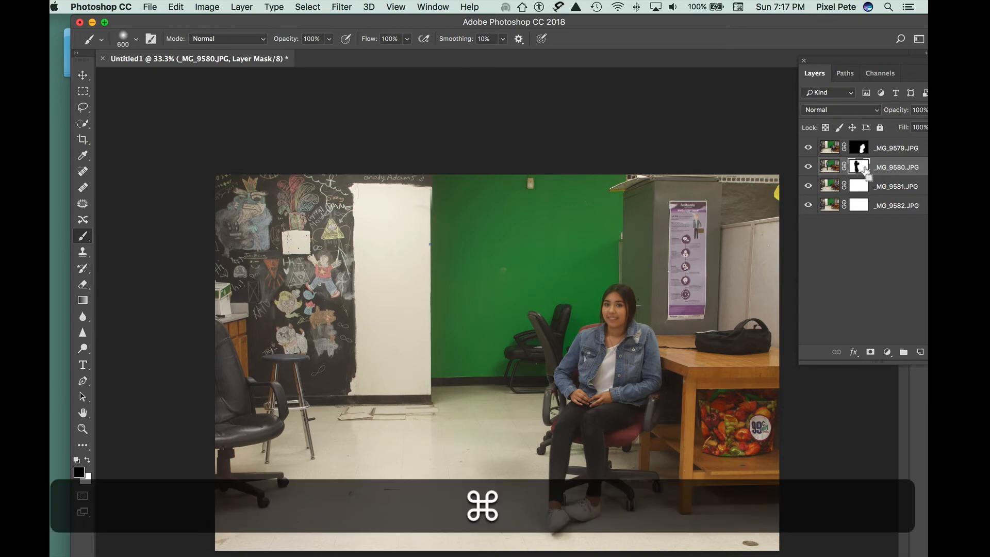
{"action": "key", "text": "super+i"}
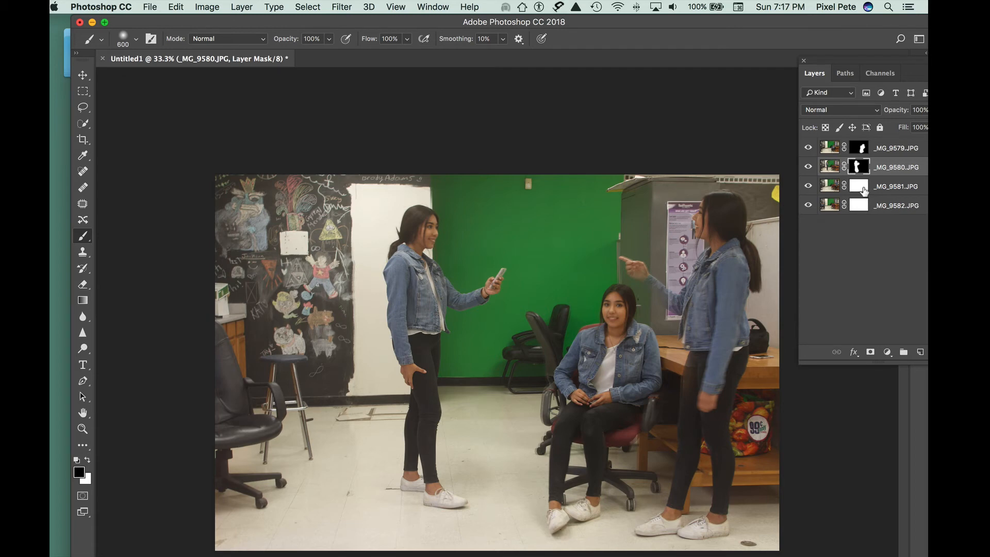
- Paint black over the pointing woman beside the wooden table on the _MG_9581.JPG layer mask, and invert the mask
{"action": "left_click", "coordinate": [865, 191]}
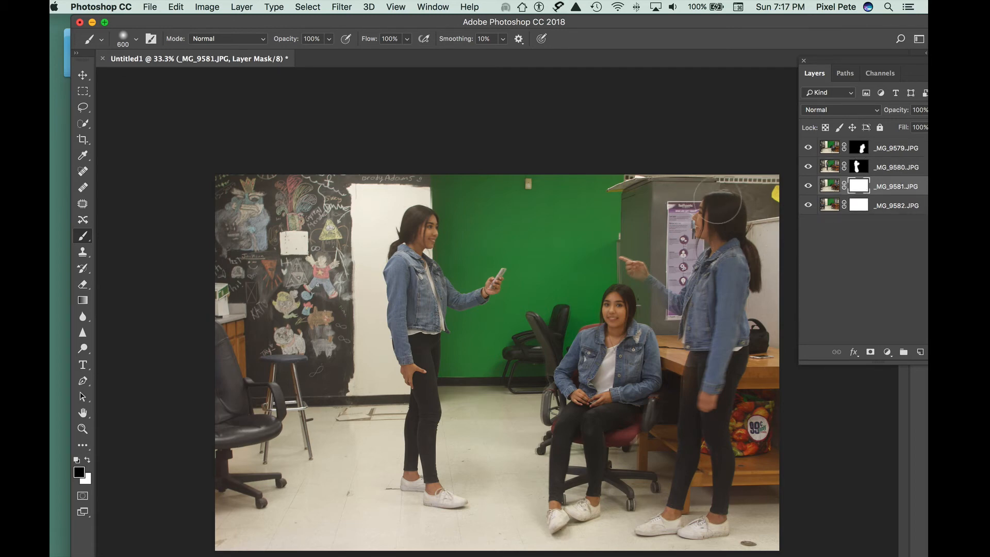
{"action": "mouse_move", "coordinate": [725, 216]}
{"action": "left_mouse_down"}
{"action": "mouse_move", "coordinate": [736, 235]}
{"action": "mouse_move", "coordinate": [697, 269]}
{"action": "mouse_move", "coordinate": [700, 281]}
{"action": "mouse_move", "coordinate": [628, 250]}
{"action": "mouse_move", "coordinate": [710, 298]}
{"action": "mouse_move", "coordinate": [697, 336]}
{"action": "mouse_move", "coordinate": [730, 259]}
{"action": "mouse_move", "coordinate": [757, 283]}
{"action": "mouse_move", "coordinate": [740, 310]}
{"action": "mouse_move", "coordinate": [745, 374]}
{"action": "mouse_move", "coordinate": [720, 397]}
{"action": "mouse_move", "coordinate": [699, 379]}
{"action": "mouse_move", "coordinate": [693, 411]}
{"action": "mouse_move", "coordinate": [706, 345]}
{"action": "mouse_move", "coordinate": [705, 462]}
{"action": "mouse_move", "coordinate": [689, 457]}
{"action": "mouse_move", "coordinate": [690, 487]}
{"action": "mouse_move", "coordinate": [652, 550]}
{"action": "mouse_move", "coordinate": [742, 466]}
{"action": "mouse_move", "coordinate": [717, 525]}
{"action": "mouse_move", "coordinate": [736, 493]}
{"action": "mouse_move", "coordinate": [729, 511]}
{"action": "mouse_move", "coordinate": [652, 513]}
{"action": "left_mouse_up"}
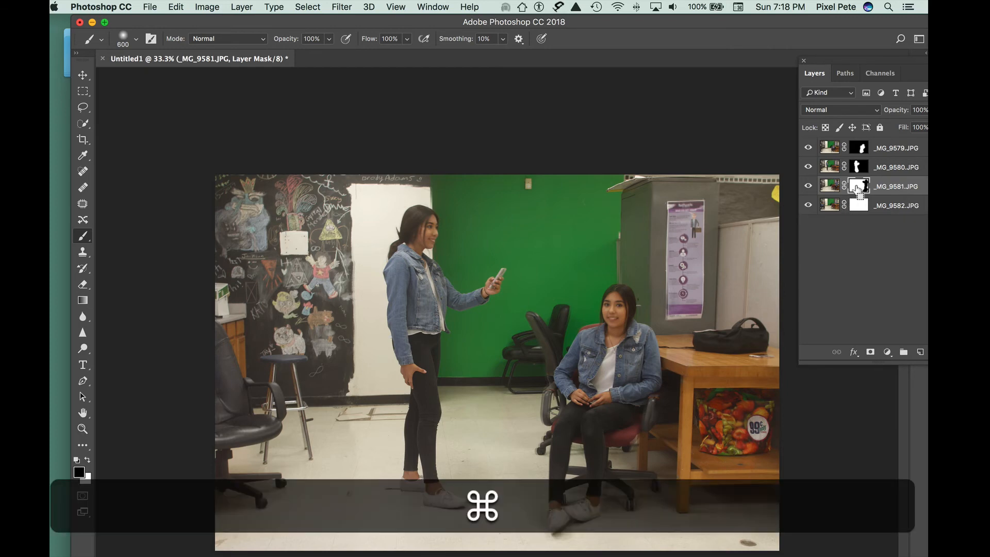
{"action": "key", "text": "super+i"}
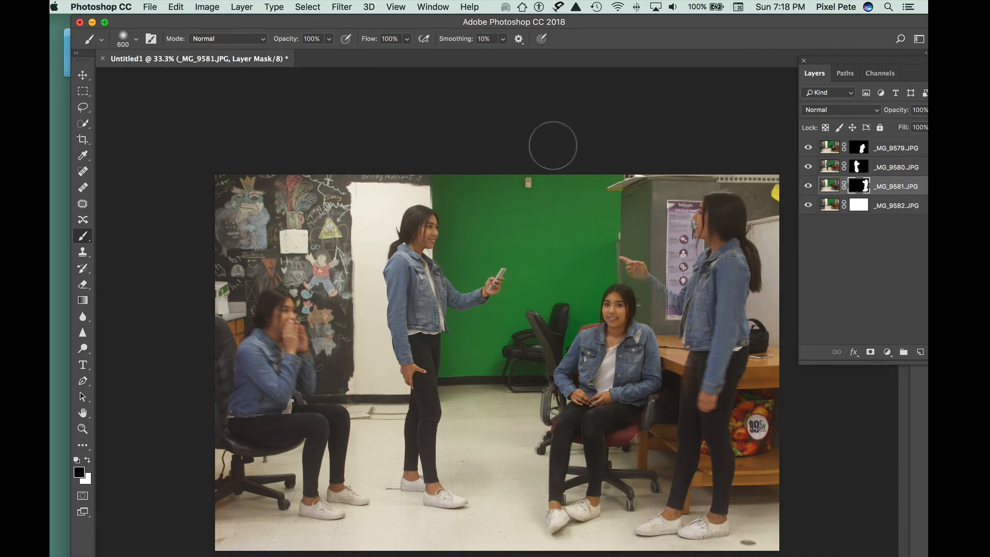
- Save the layered document in Photoshop format with Maximize Compatibility, naming it with the author's full name followed by _Multiplicity
{"action": "left_click", "coordinate": [151, 7]}
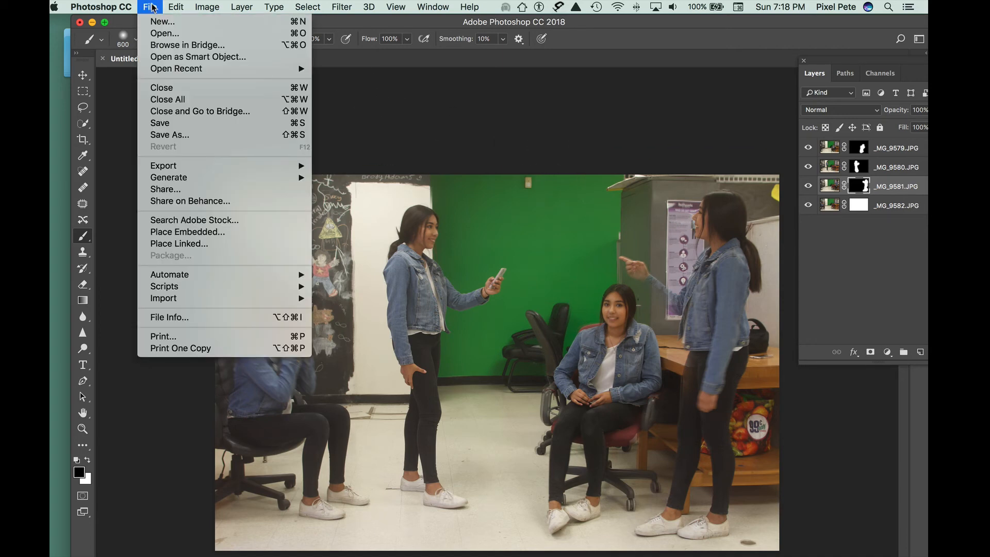
{"action": "left_click", "coordinate": [167, 134]}
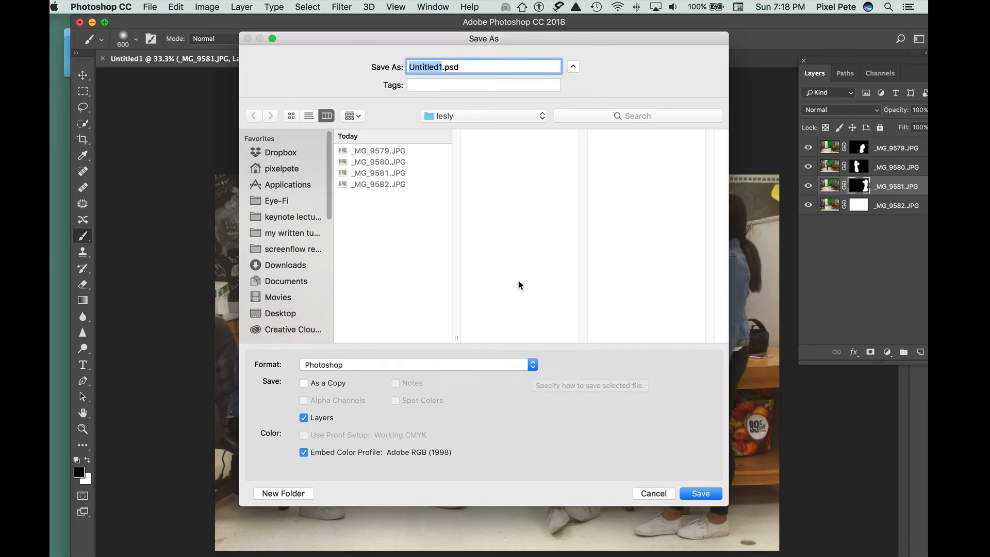
{"action": "type", "text": "peterp"}
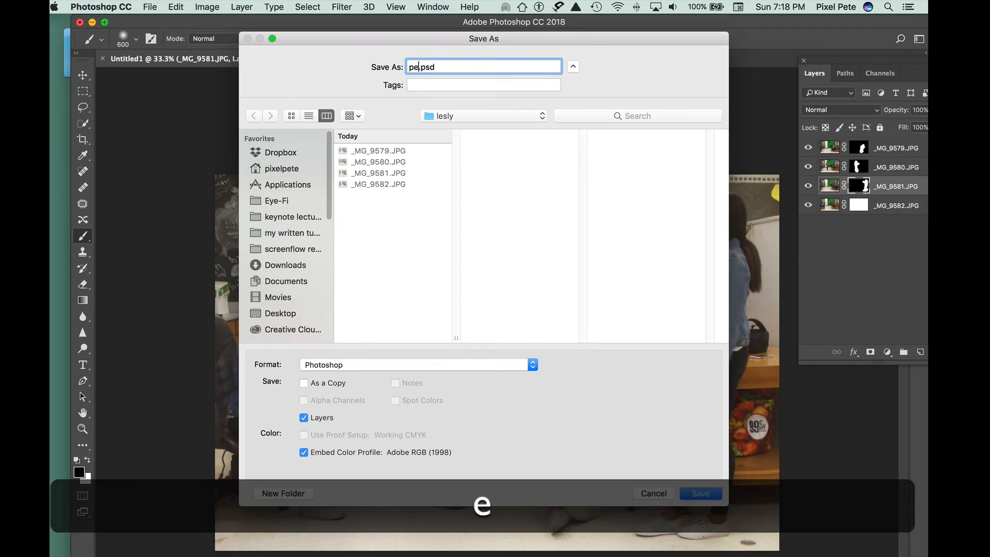
{"action": "type", "text": "hun_"}
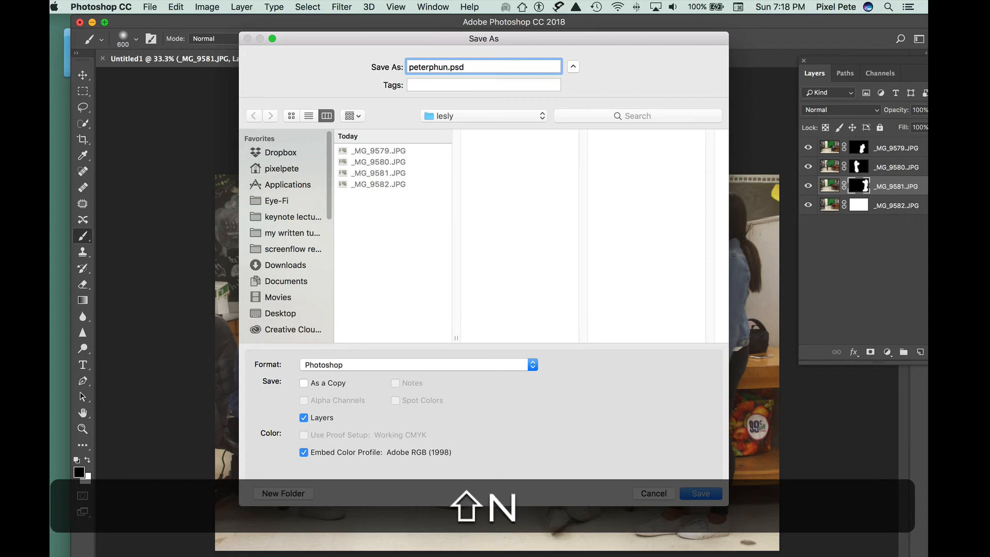
{"action": "type", "text": "Multip"}
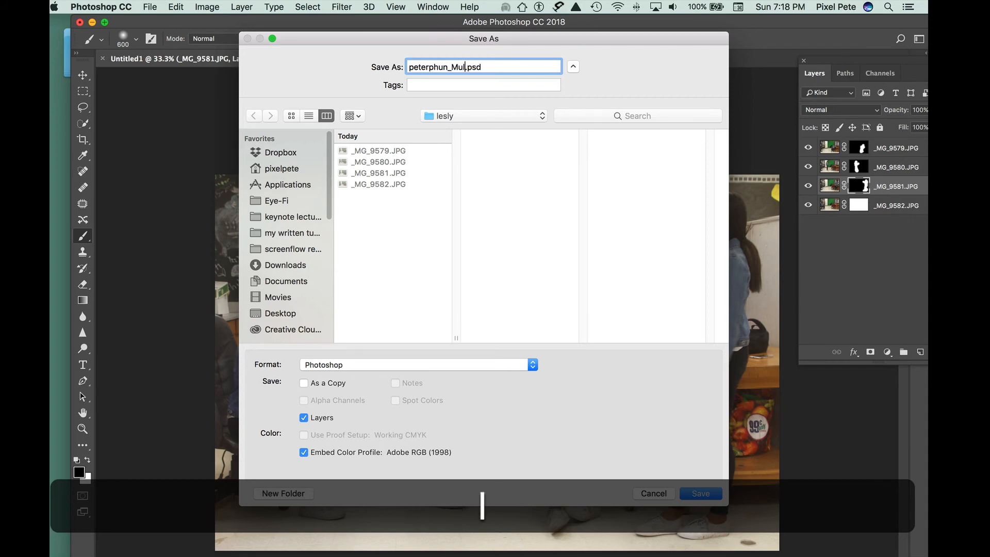
{"action": "type", "text": "licity"}
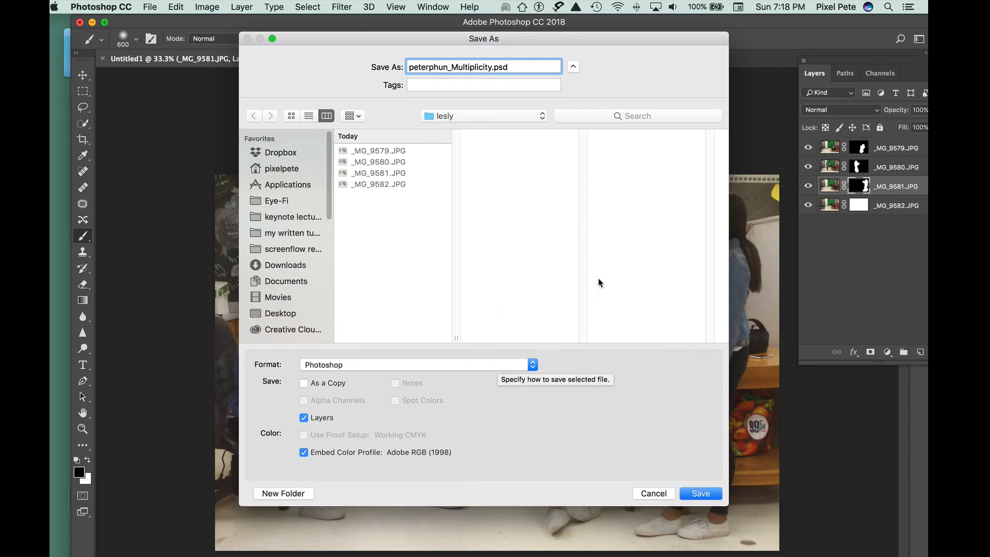
{"action": "left_click", "coordinate": [716, 495]}
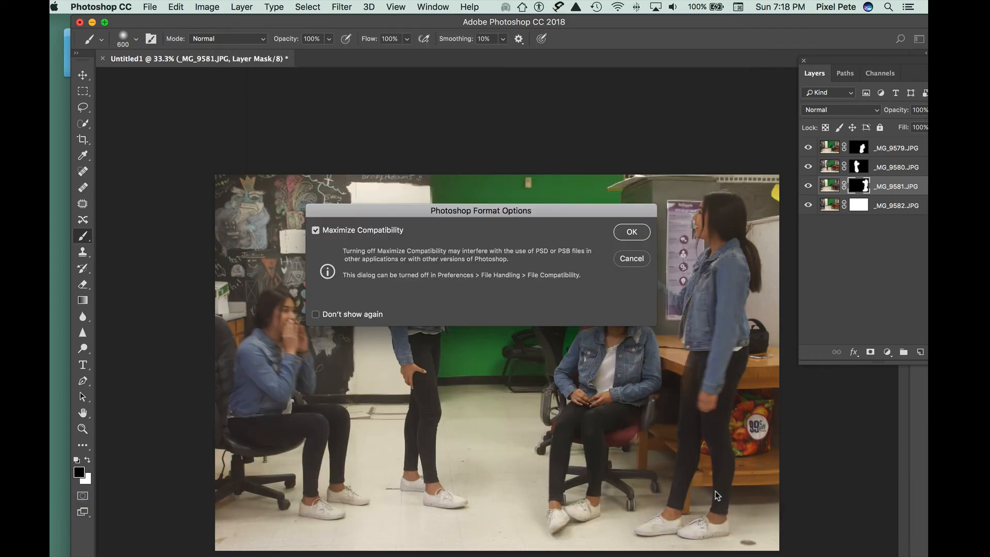
{"action": "left_click", "coordinate": [633, 232]}
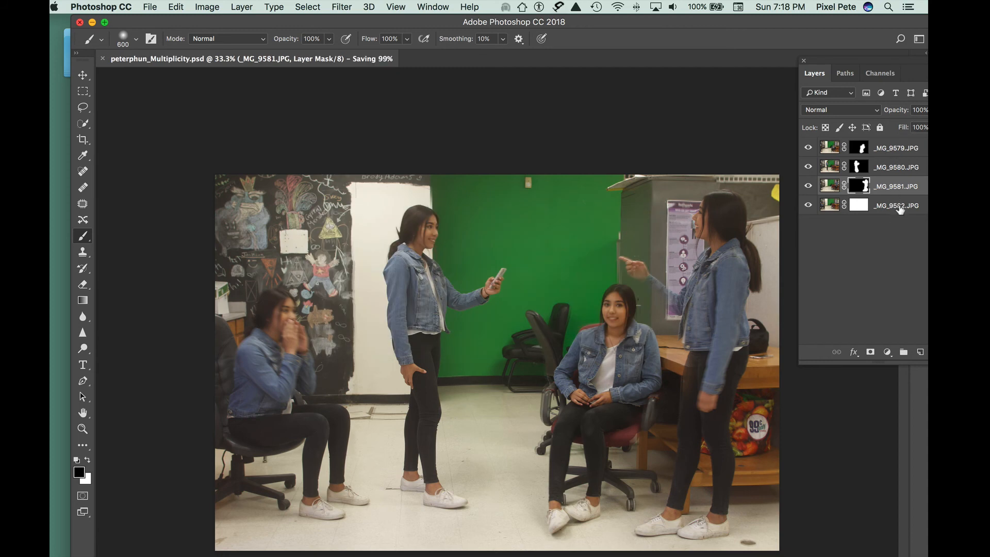
- Move the Layers panel fully into view, and save a JPEG copy under the same name at quality 8, Baseline ("Standard")
{"action": "left_click_drag", "start_coordinate": [895, 66], "coordinate": [867, 64]}
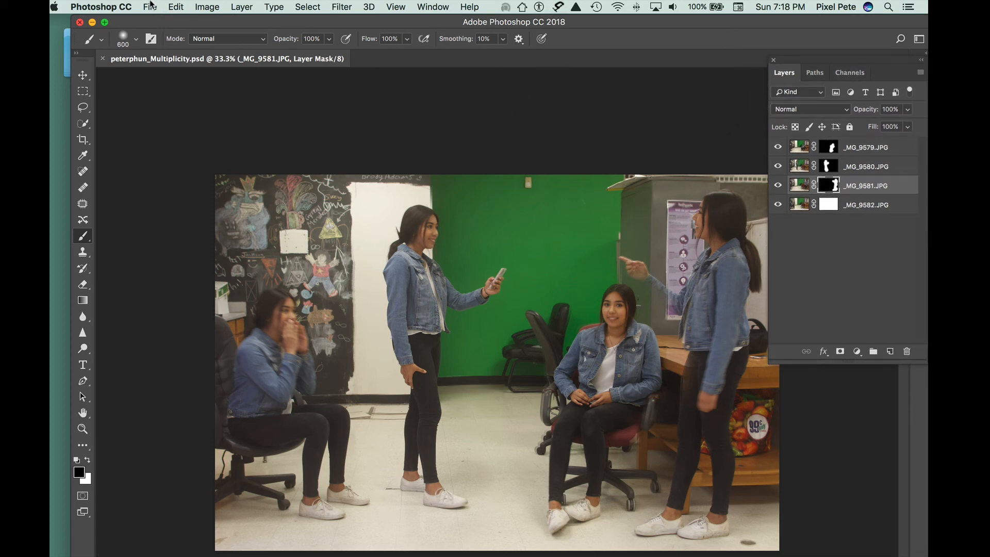
{"action": "left_click", "coordinate": [150, 7]}
{"action": "left_click", "coordinate": [180, 140]}
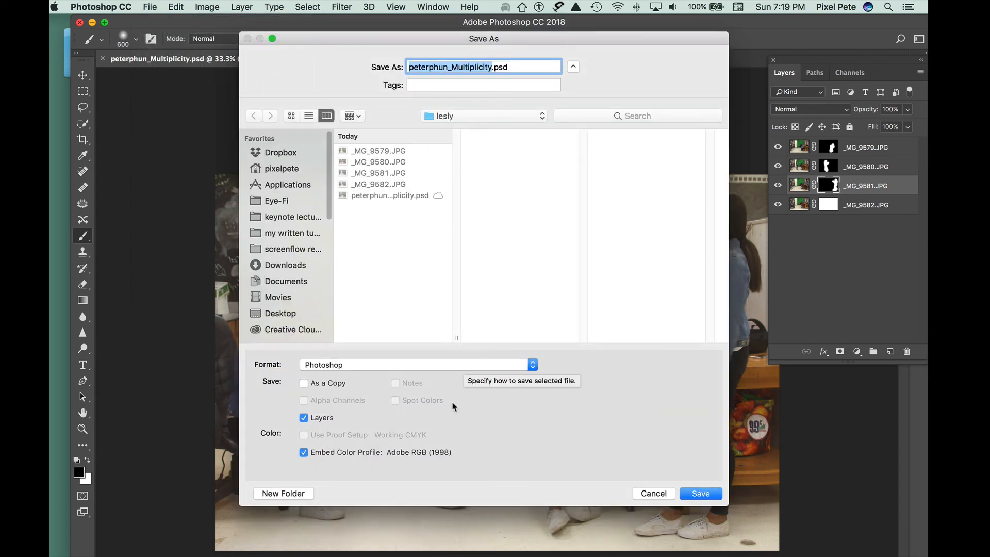
{"action": "left_click", "coordinate": [449, 365]}
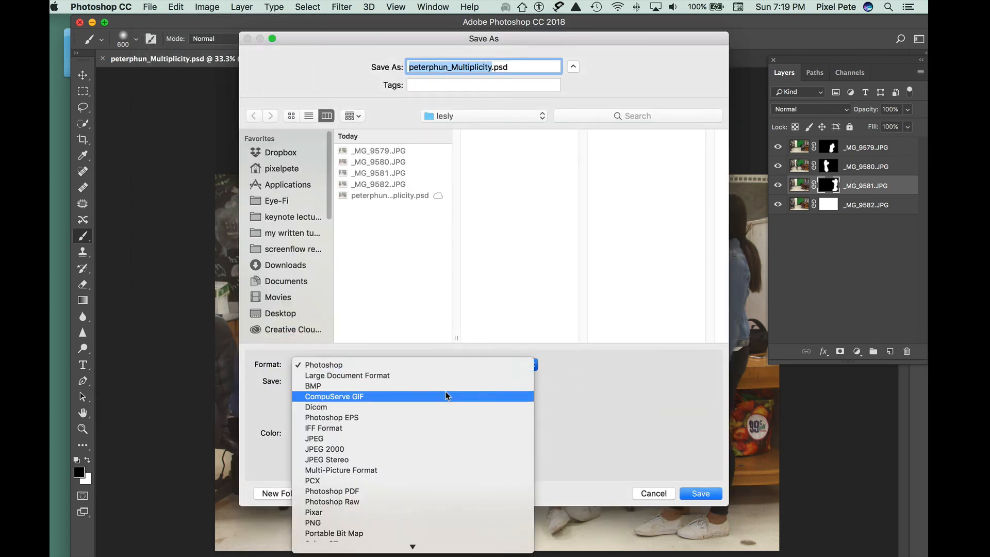
{"action": "left_click", "coordinate": [448, 439]}
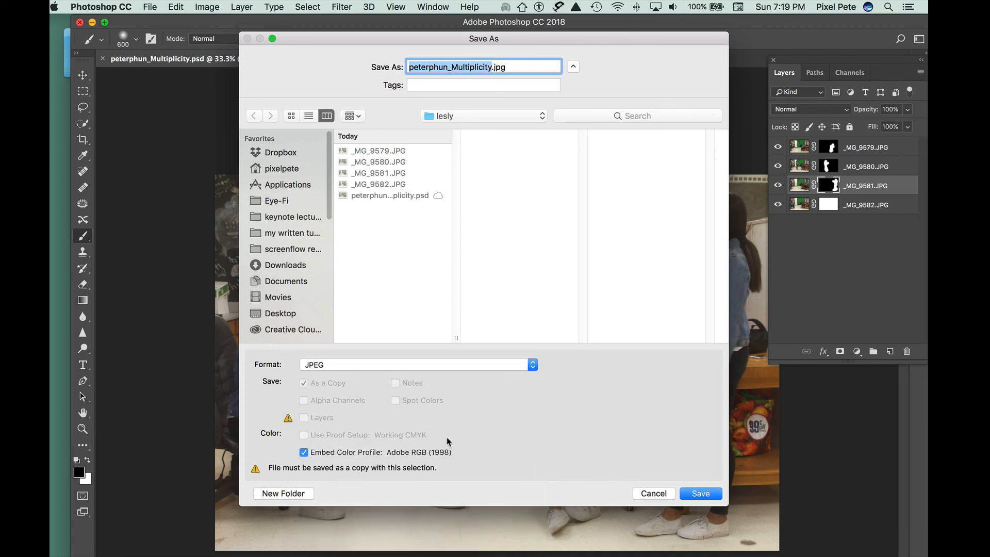
{"action": "left_click", "coordinate": [718, 494]}
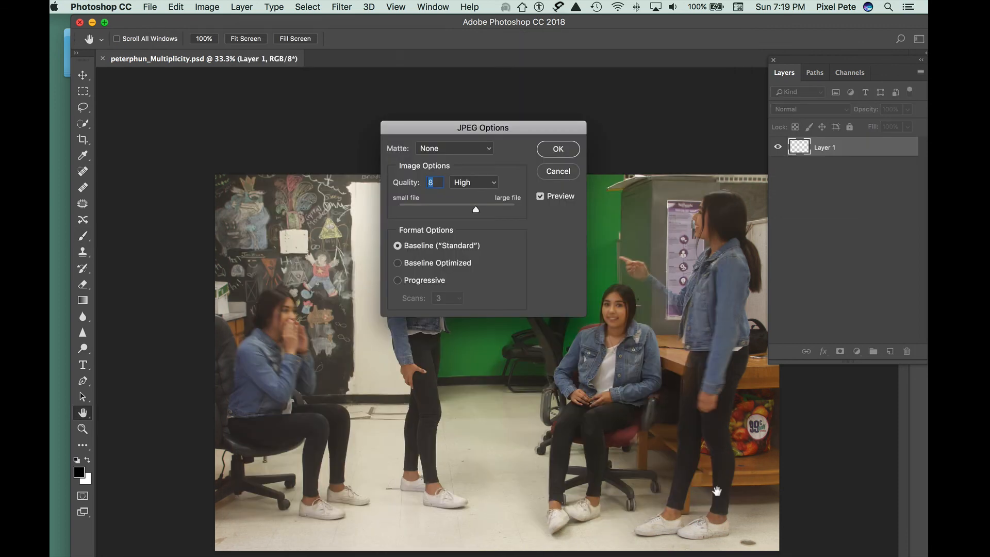
{"action": "left_click", "coordinate": [562, 149]}
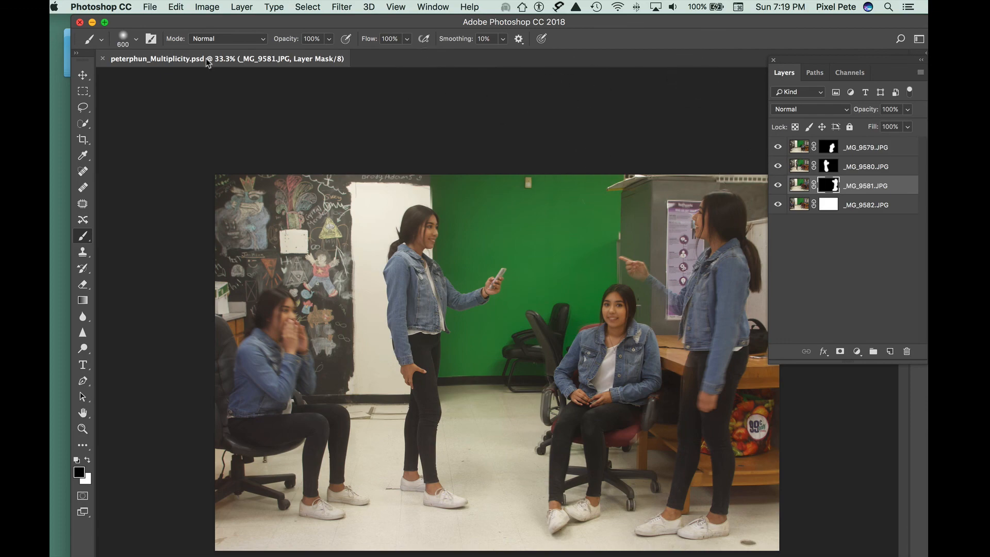
- Switch to the photo folder on the Desktop in Finder, preview the saved Multiplicity JPEG, and widen the file column to show full names
{"action": "left_click", "coordinate": [92, 23]}
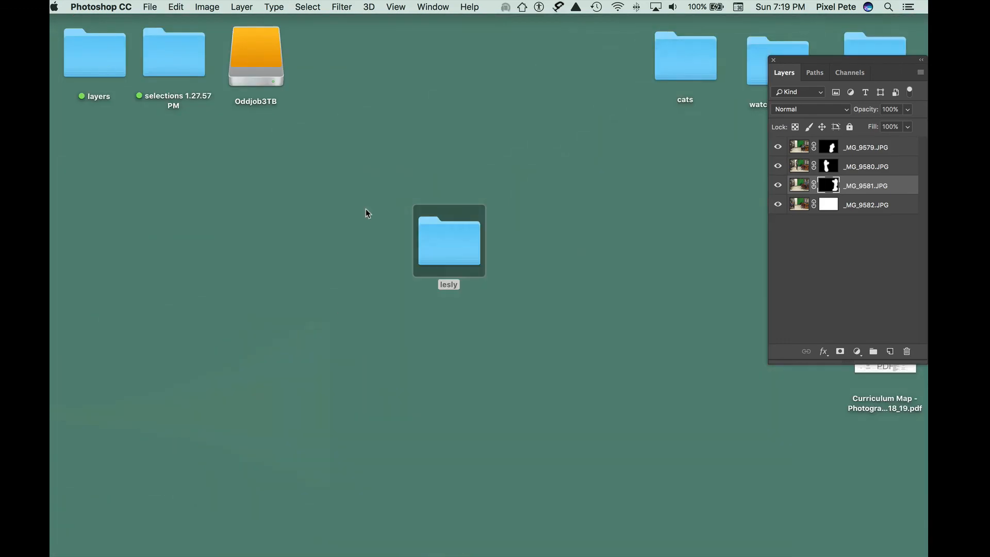
{"action": "double_click", "coordinate": [428, 240]}
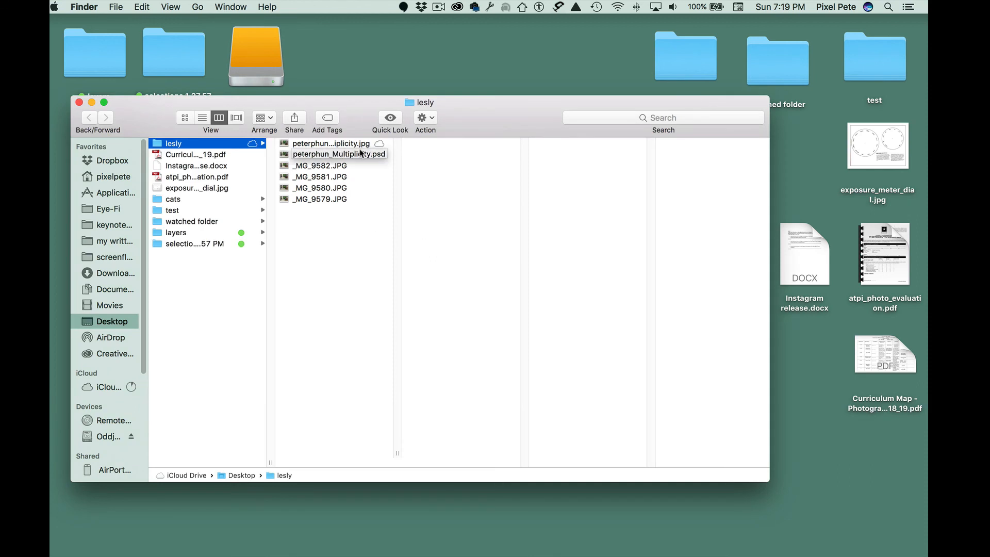
{"action": "left_click", "coordinate": [355, 144]}
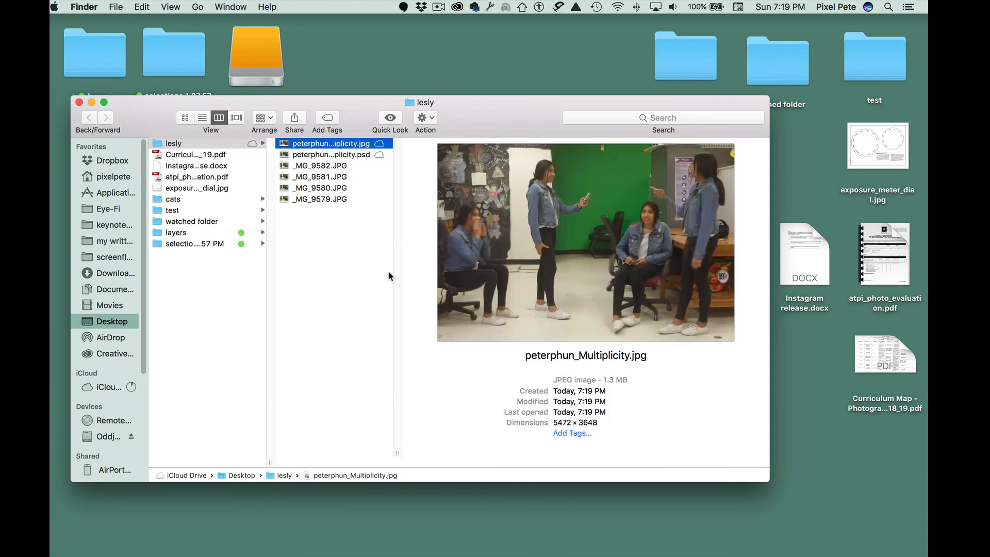
{"action": "left_click_drag", "start_coordinate": [396, 453], "coordinate": [445, 459]}
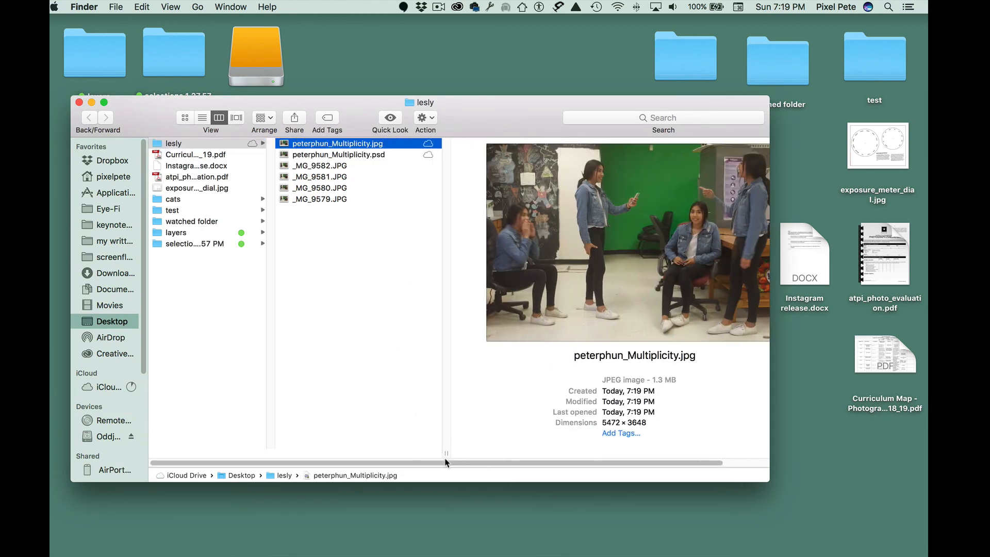